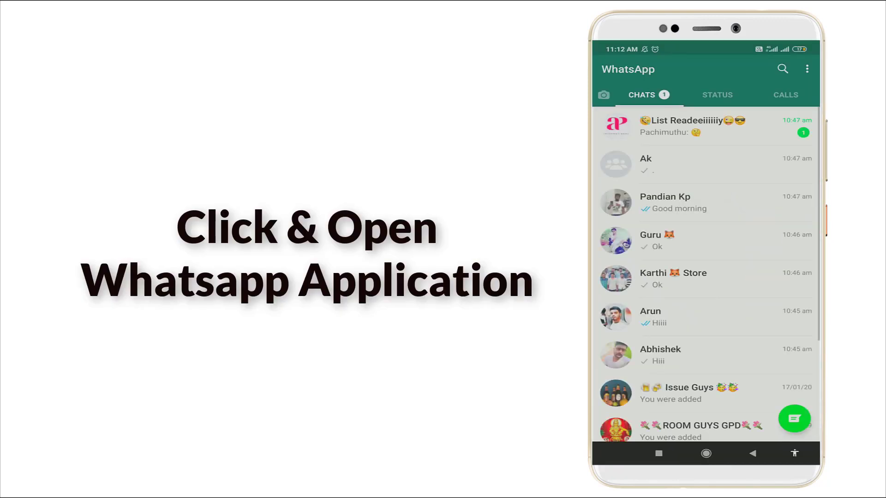
# Glance at the STATUS tab, return to CHATS, and bring up WhatsApp's Settings screen
pyautogui.moveTo(755, 316); pyautogui.dragTo(766, 323)
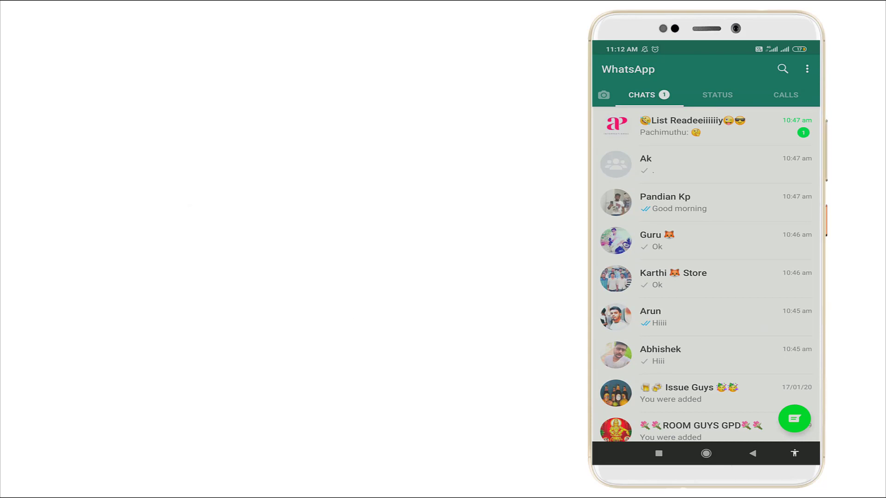
pyautogui.click(717, 95)
pyautogui.click(641, 95)
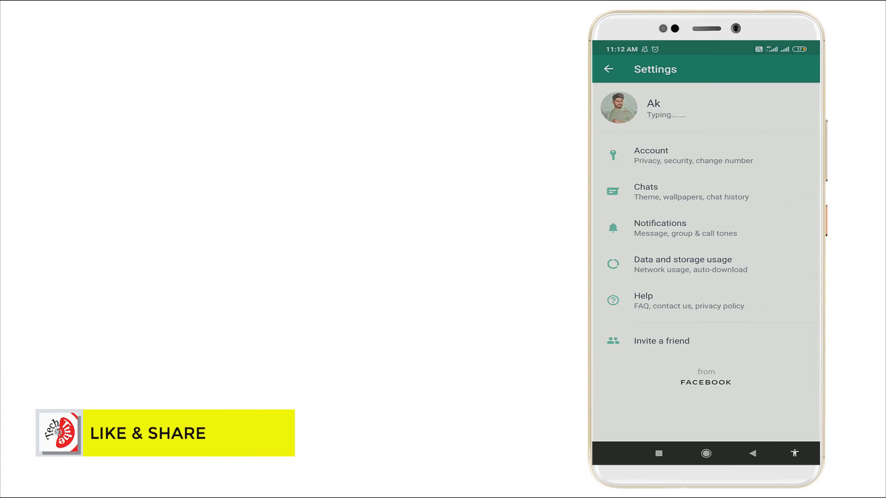
pyautogui.moveTo(787, 193)
pyautogui.mouseDown()
pyautogui.moveTo(753, 188)
pyautogui.moveTo(745, 248)
pyautogui.moveTo(756, 274)
pyautogui.mouseUp()
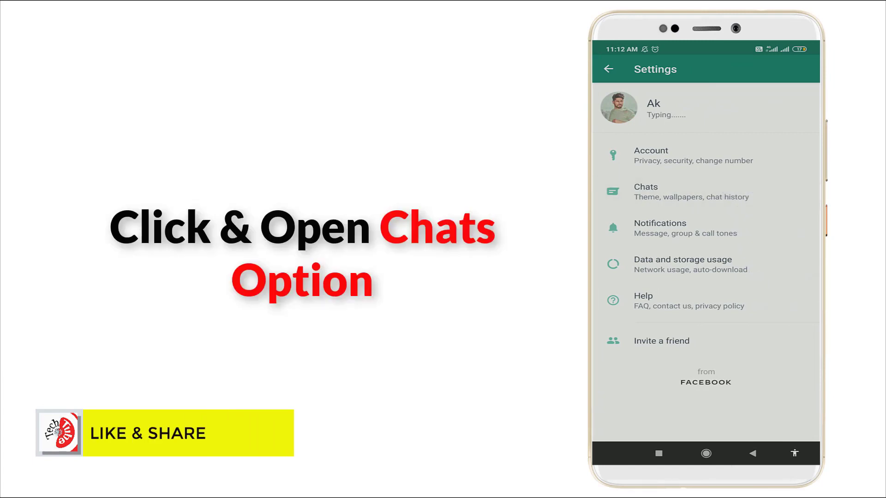
# Run a local backup from Chats > Chat backup, updating the last backup to 11:13 am
pyautogui.click(735, 190)
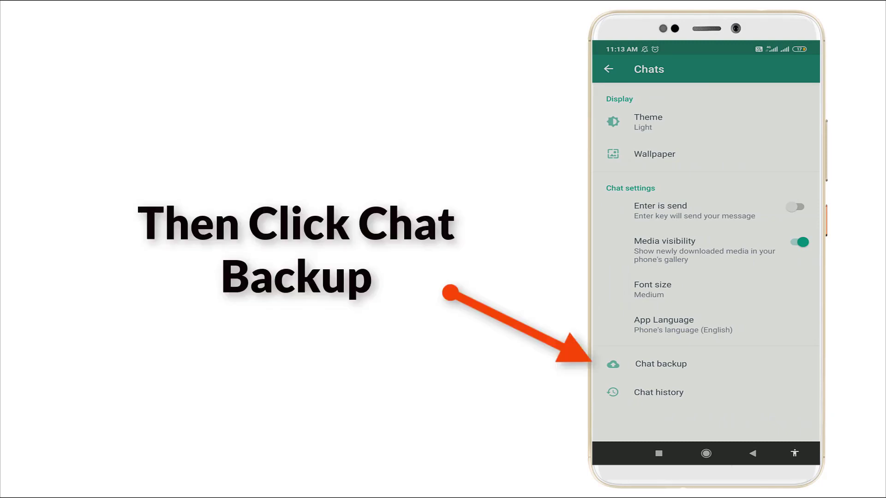
pyautogui.click(732, 364)
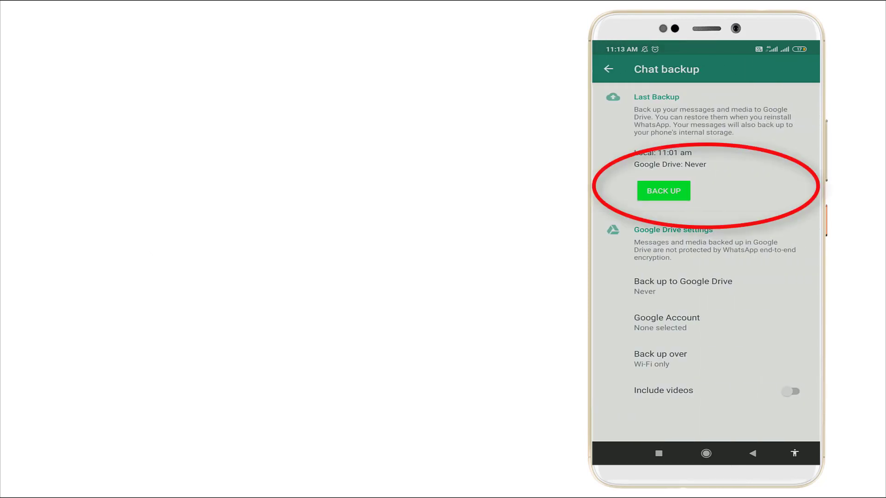
pyautogui.click(665, 190)
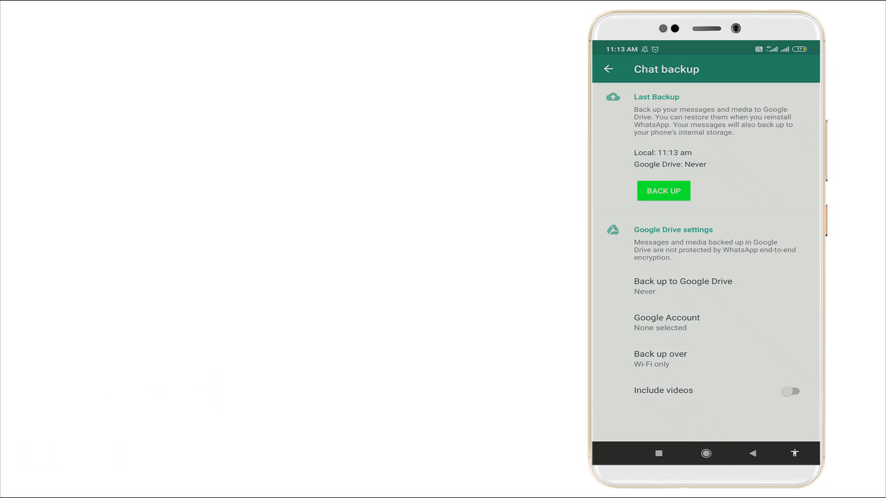
# Leave WhatsApp for the home screen and launch the phone's Settings app
pyautogui.click(752, 454)
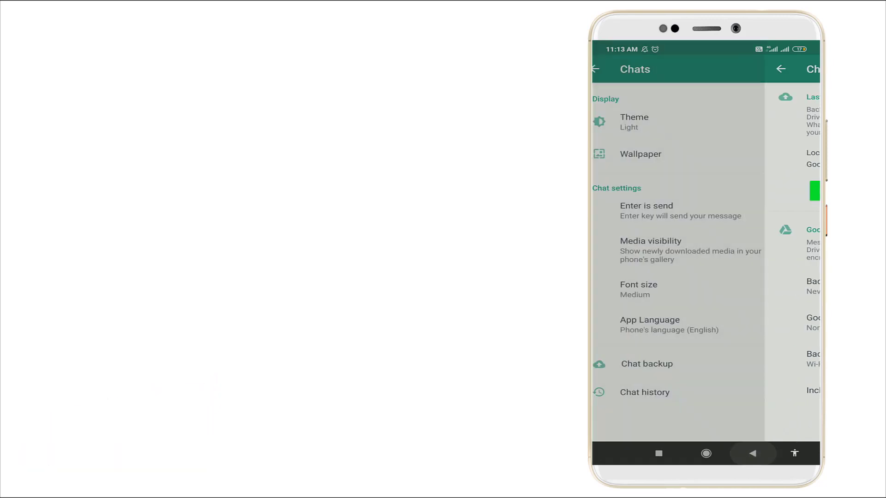
pyautogui.click(752, 454)
pyautogui.click(753, 454)
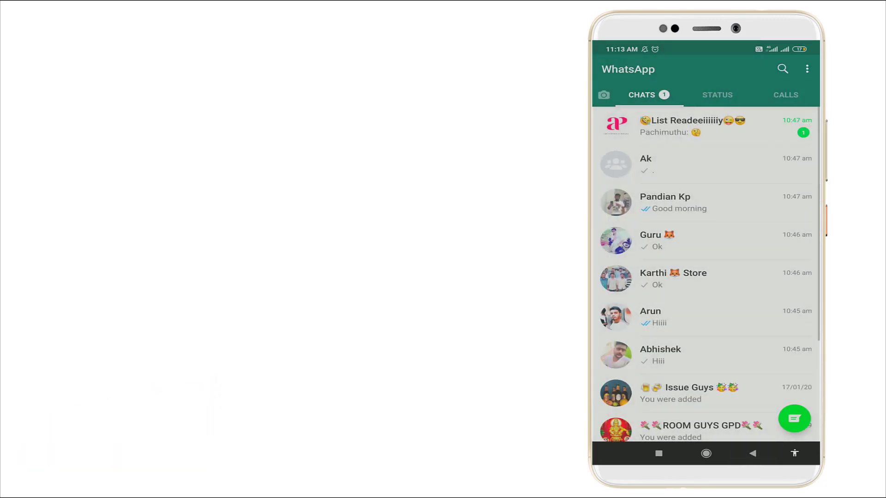
pyautogui.click(752, 453)
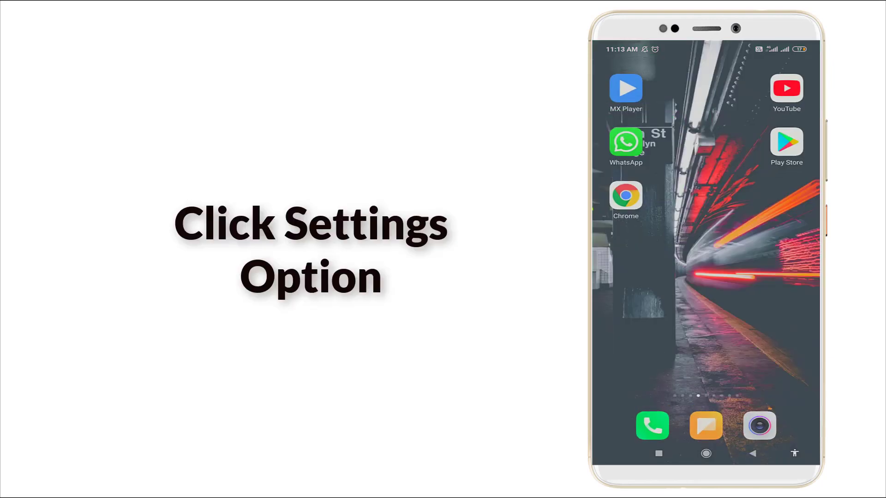
pyautogui.moveTo(646, 299); pyautogui.dragTo(785, 300)
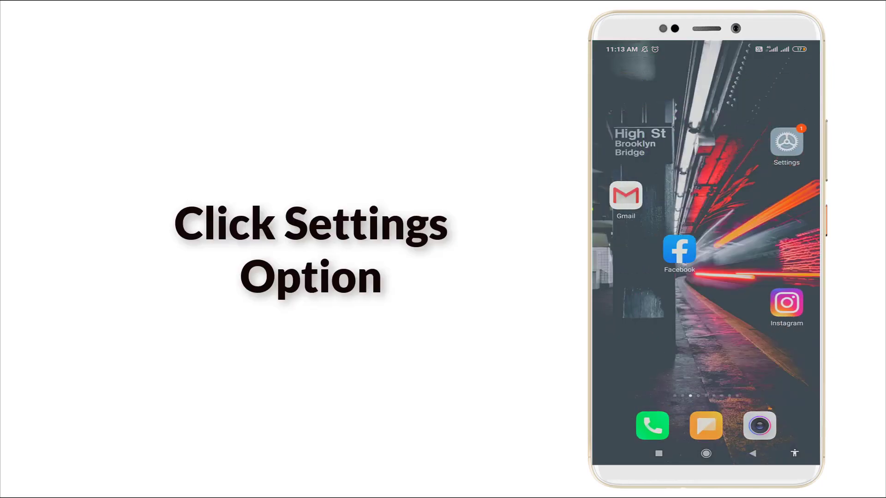
pyautogui.click(786, 142)
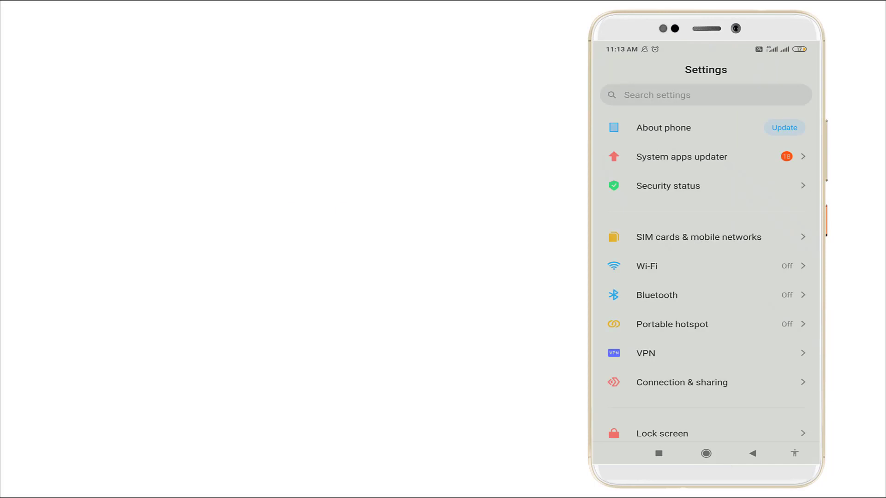
# Go to Apps > Manage apps and scroll the installed-app list down to WhatsApp
pyautogui.scroll(-5, 757, 297)
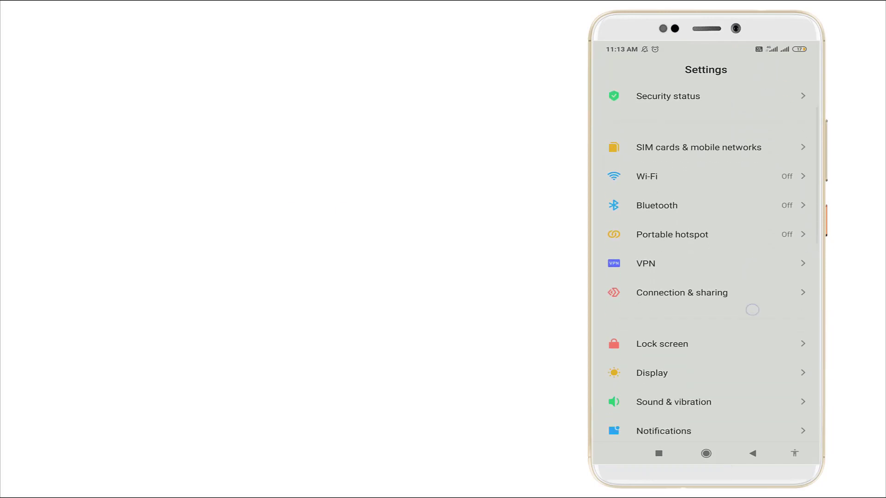
pyautogui.scroll(-5, 744, 359)
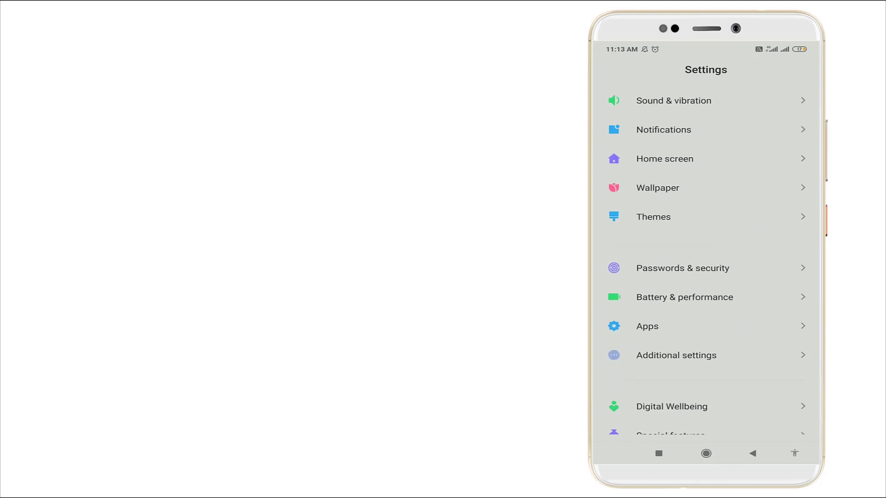
pyautogui.click(731, 322)
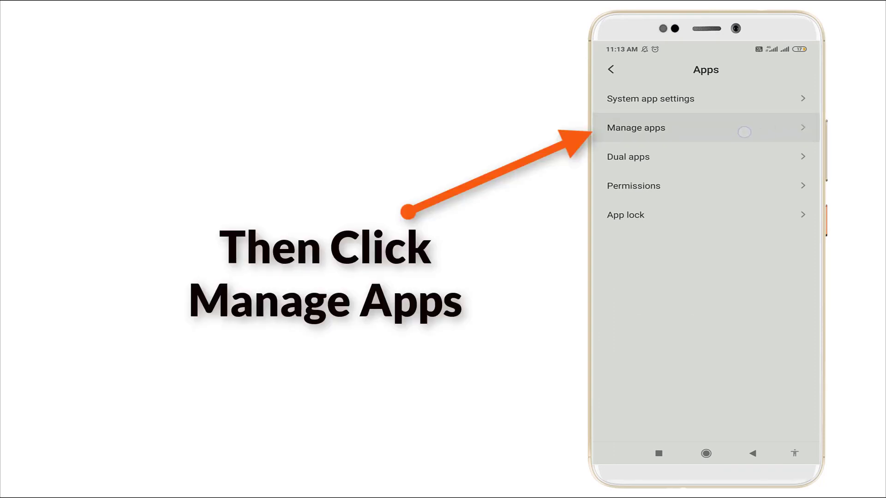
pyautogui.click(727, 132)
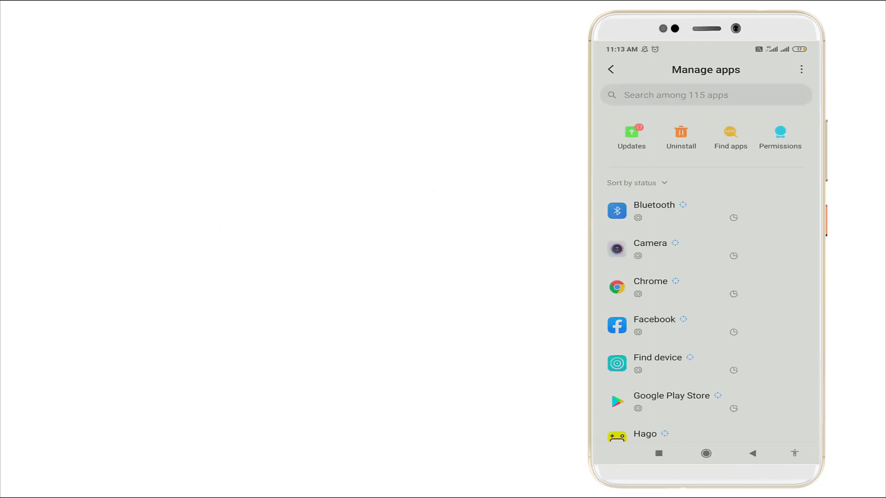
pyautogui.scroll(-10, 733, 381)
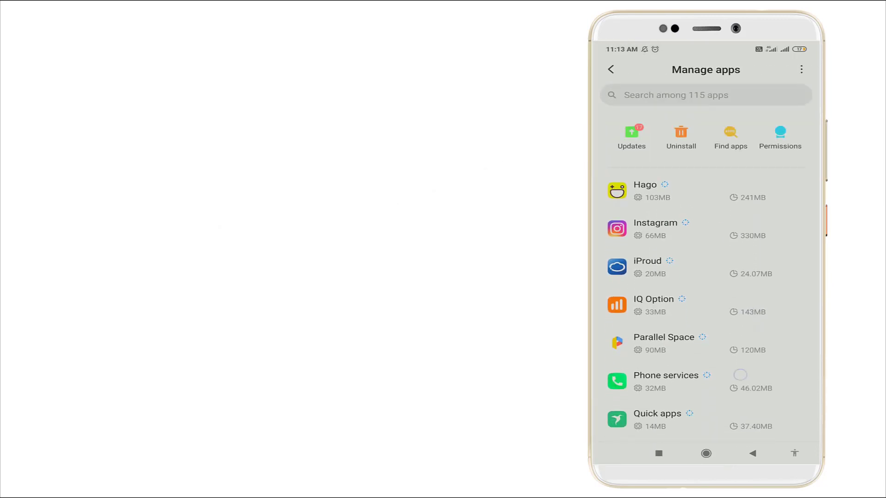
pyautogui.scroll(-10, 757, 314)
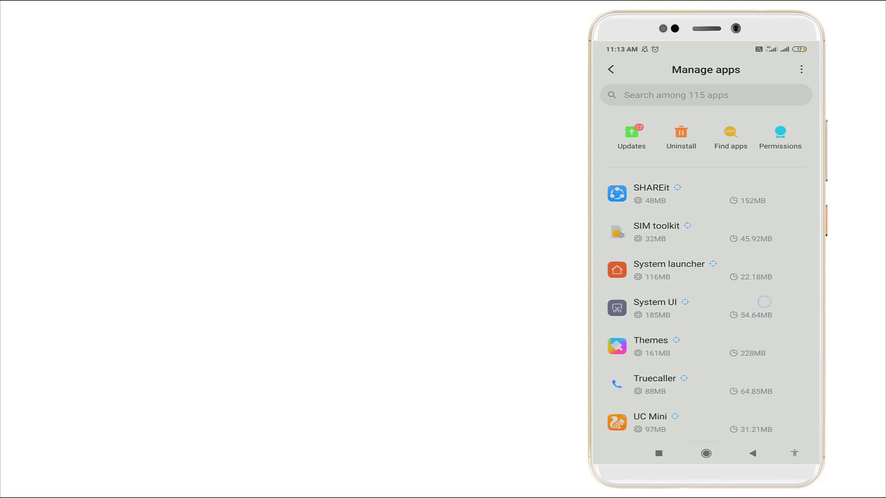
pyautogui.scroll(-1, 779, 284)
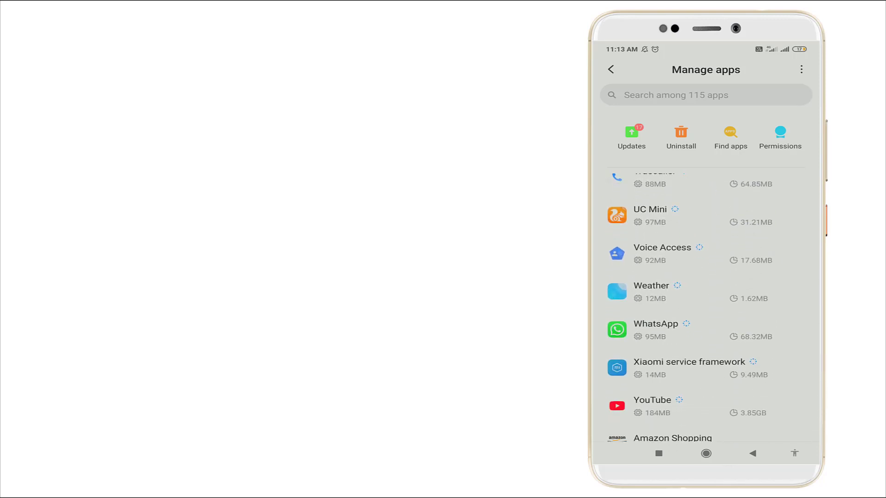
# Clear all of WhatsApp's data and switch on its Autostart toggle
pyautogui.click(759, 319)
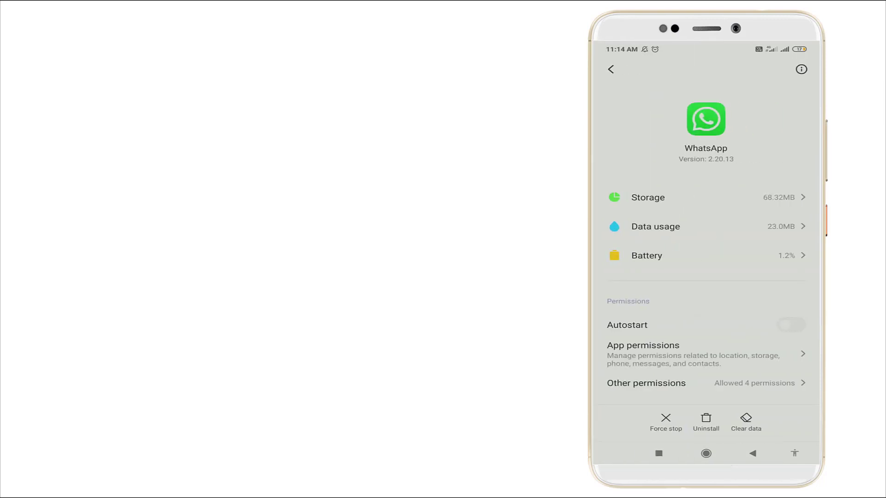
pyautogui.click(746, 422)
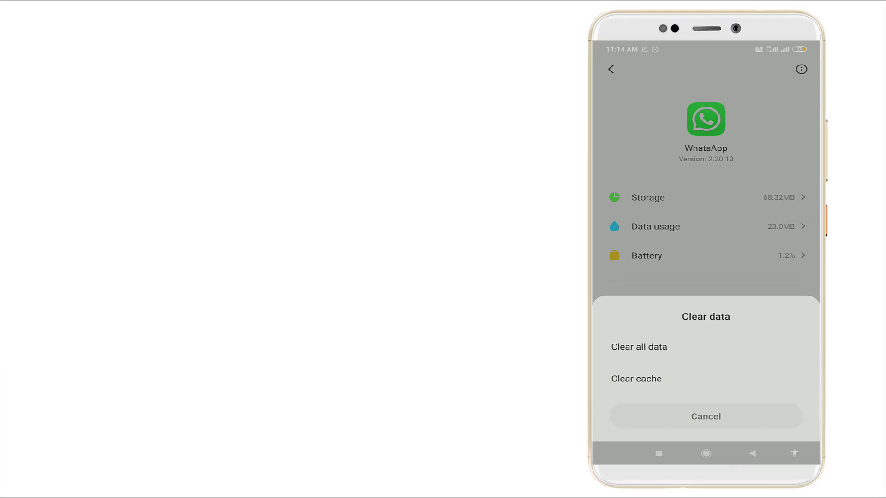
pyautogui.click(639, 346)
pyautogui.click(754, 418)
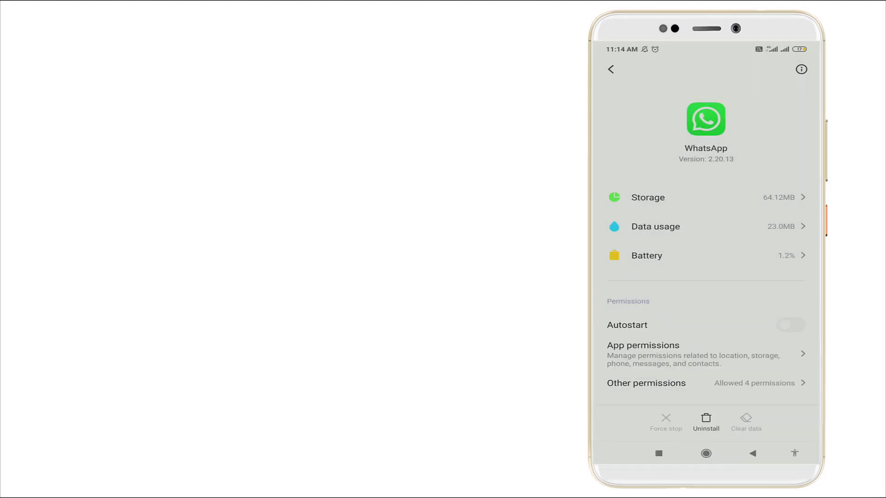
pyautogui.click(791, 325)
# Enter the phone number in WhatsApp and submit it, dismissing the number-too-short warning
pyautogui.press('Escape')
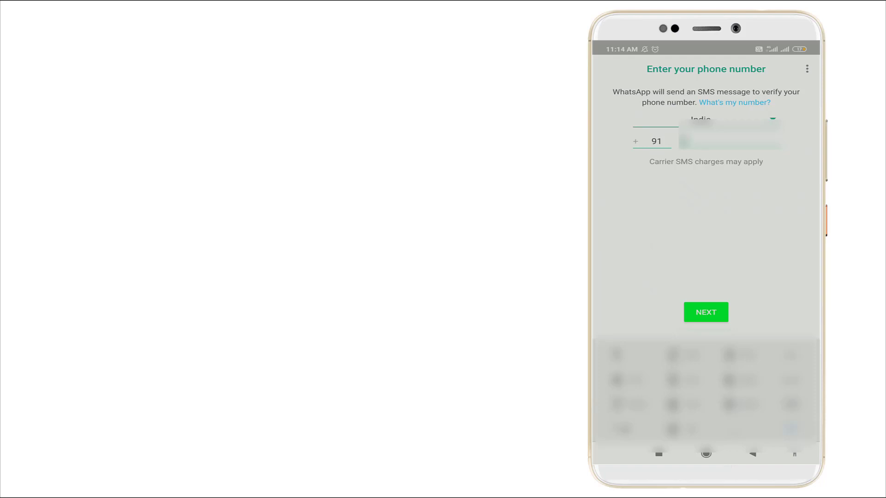
pyautogui.write('980')
pyautogui.write('07')
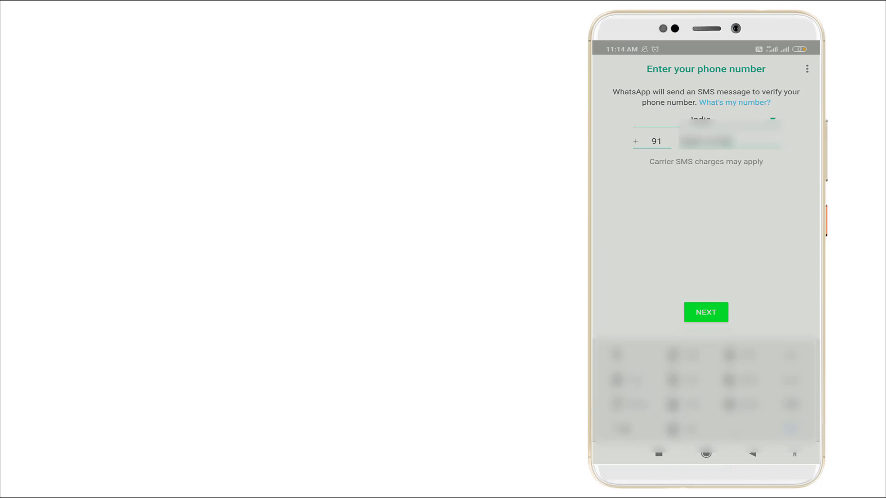
pyautogui.click(706, 313)
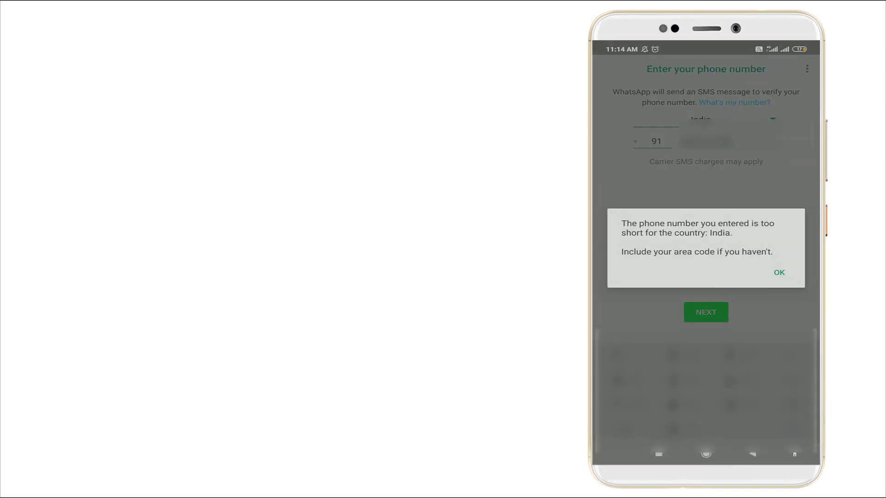
pyautogui.click(781, 314)
pyautogui.click(700, 144)
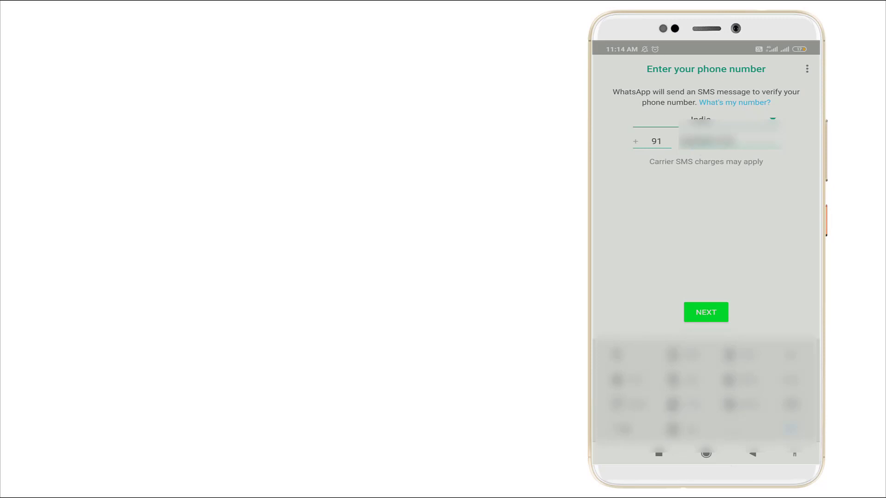
# Complete the phone number, confirm it, and start entering the SMS verification code
pyautogui.click(703, 312)
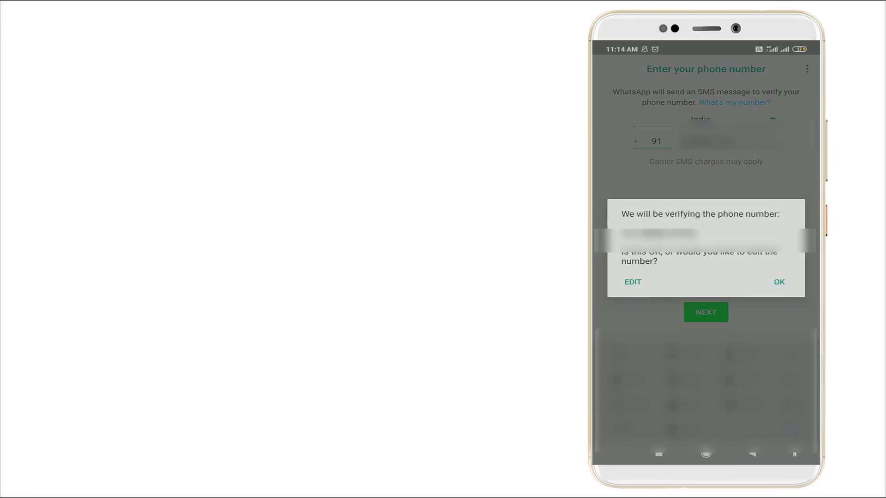
pyautogui.click(779, 281)
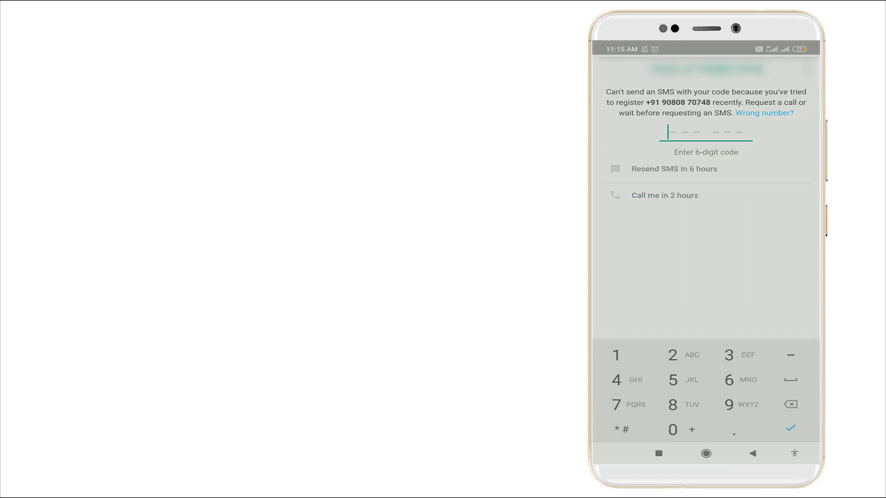
# Finish the 6-digit code and grant backup and contacts access so 27 messages restore
pyautogui.click(734, 403)
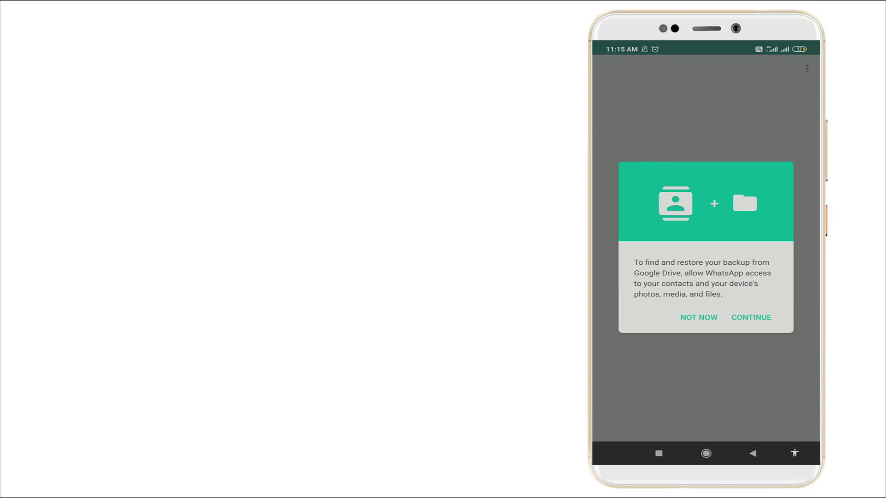
pyautogui.click(751, 318)
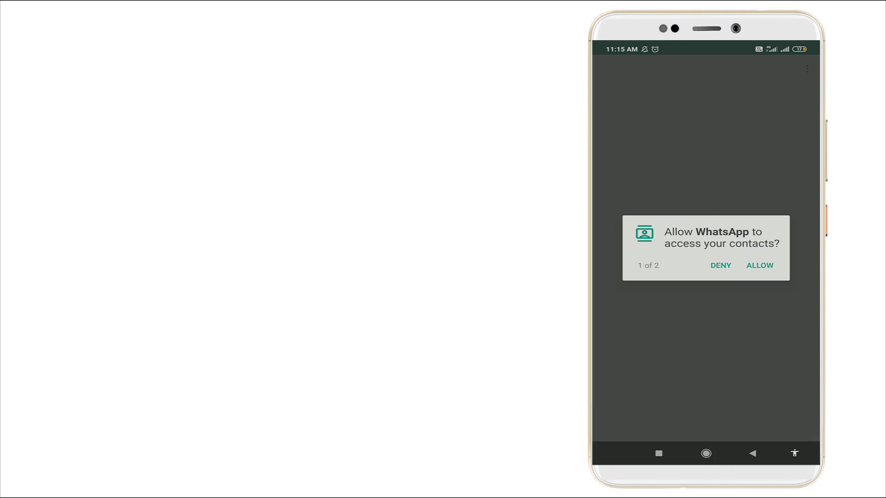
pyautogui.click(760, 266)
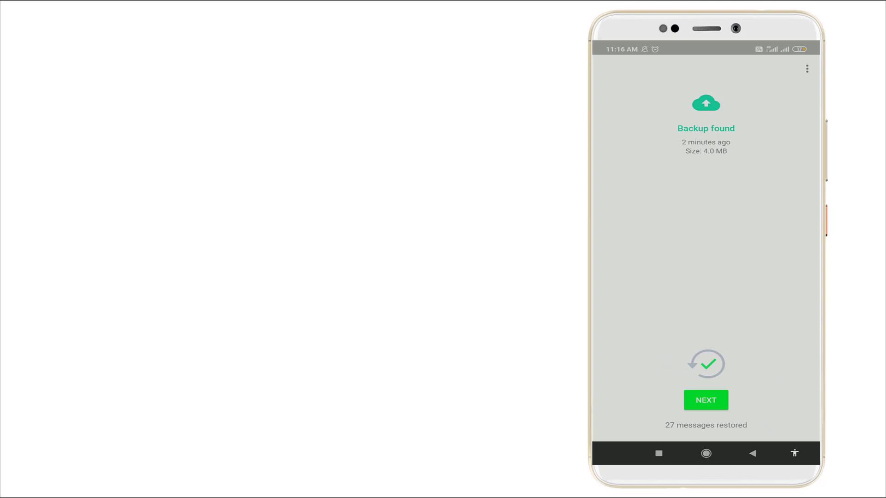
# Continue past the restore screen, enter a profile name, and proceed
pyautogui.click(706, 400)
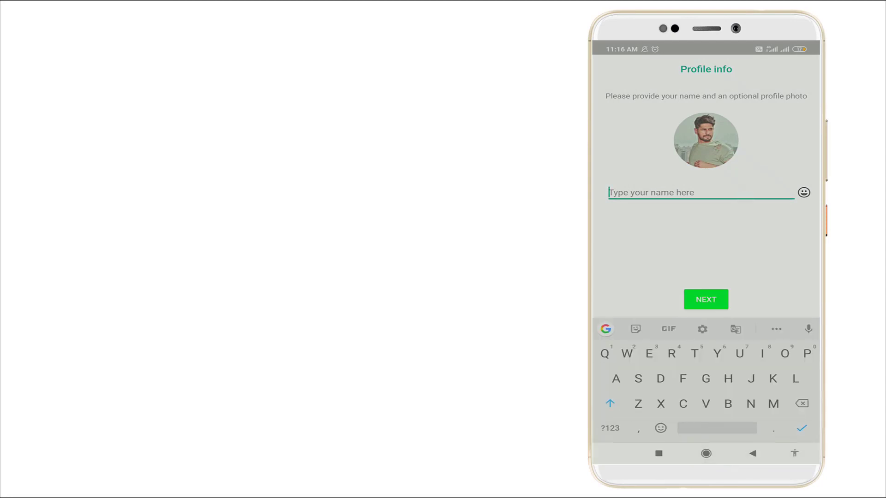
pyautogui.write('Ak')
pyautogui.click(706, 300)
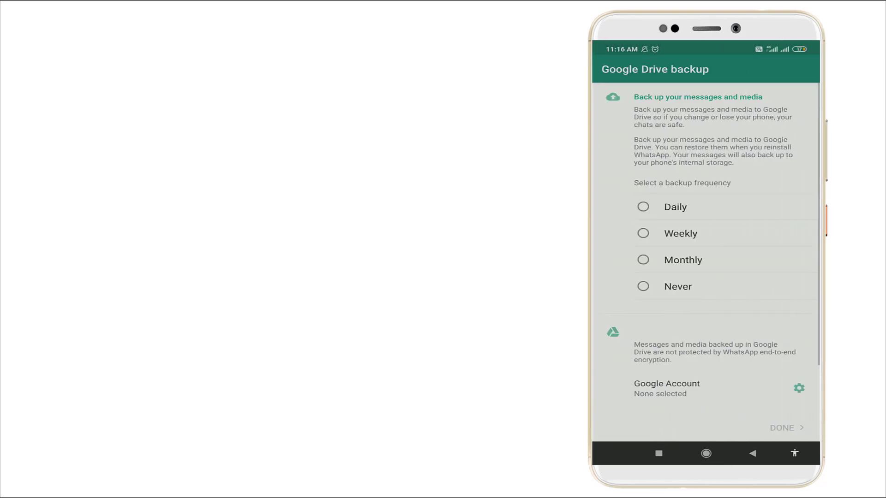
# Set Google Drive backup to Never, finish setup, and browse the restored CHATS and STATUS tabs
pyautogui.click(643, 286)
pyautogui.click(784, 428)
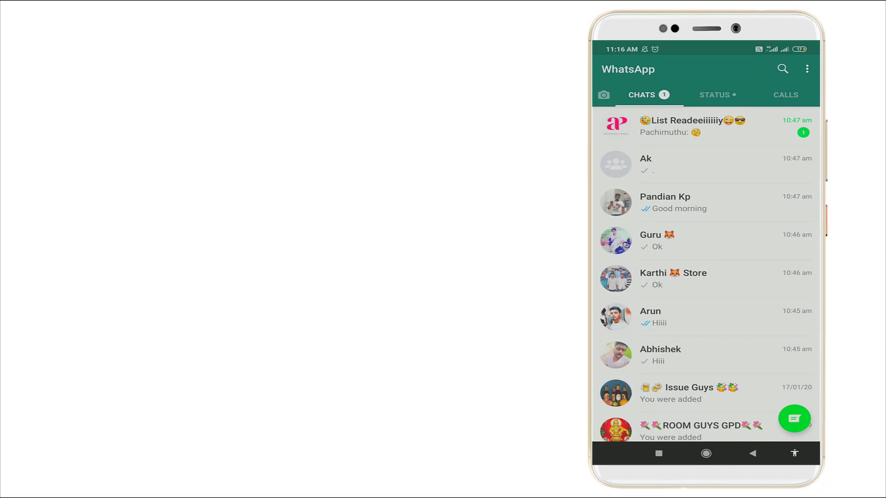
pyautogui.moveTo(741, 257); pyautogui.dragTo(752, 282)
pyautogui.click(717, 95)
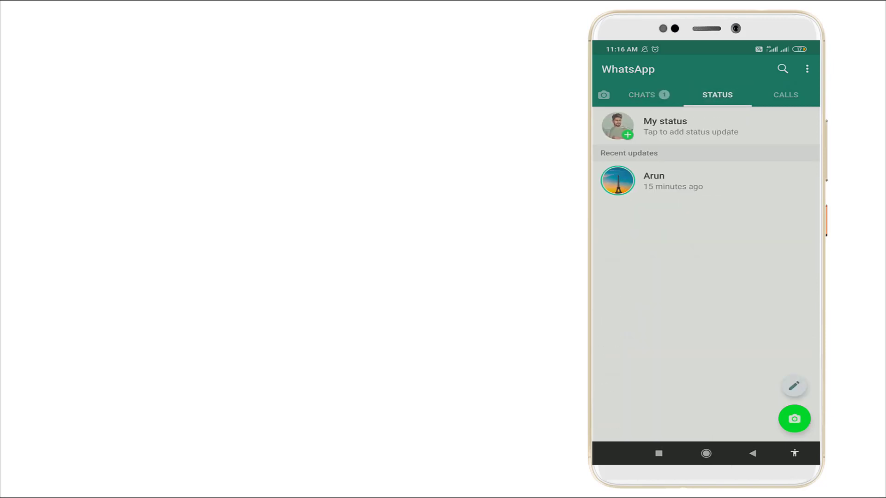
pyautogui.click(641, 94)
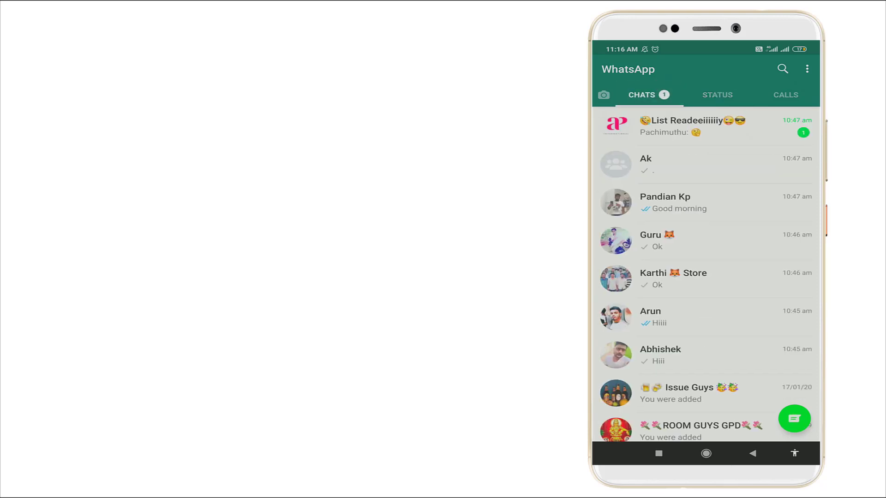